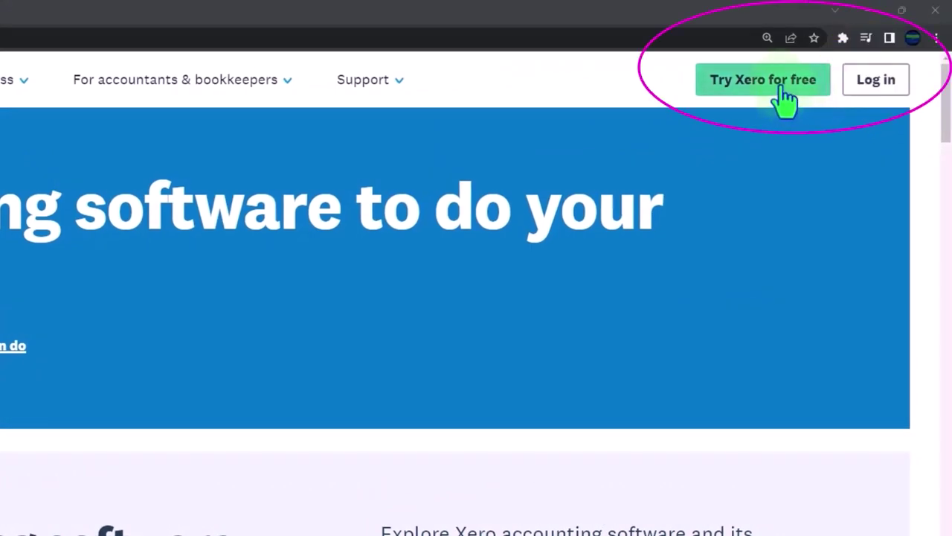
Step: Start the 'Try Xero for free' signup and review the whole 30-day trial form
click(784, 97)
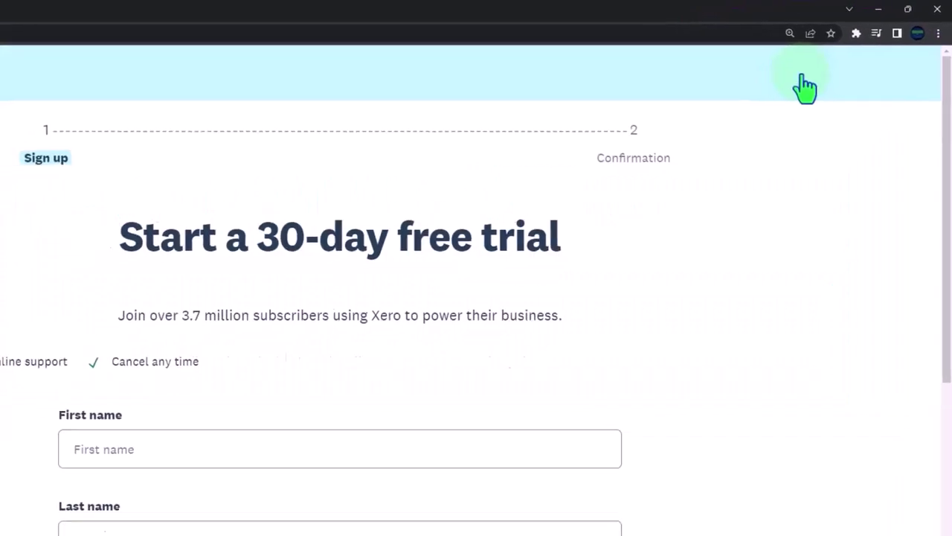
scroll(754, 313, down, 2)
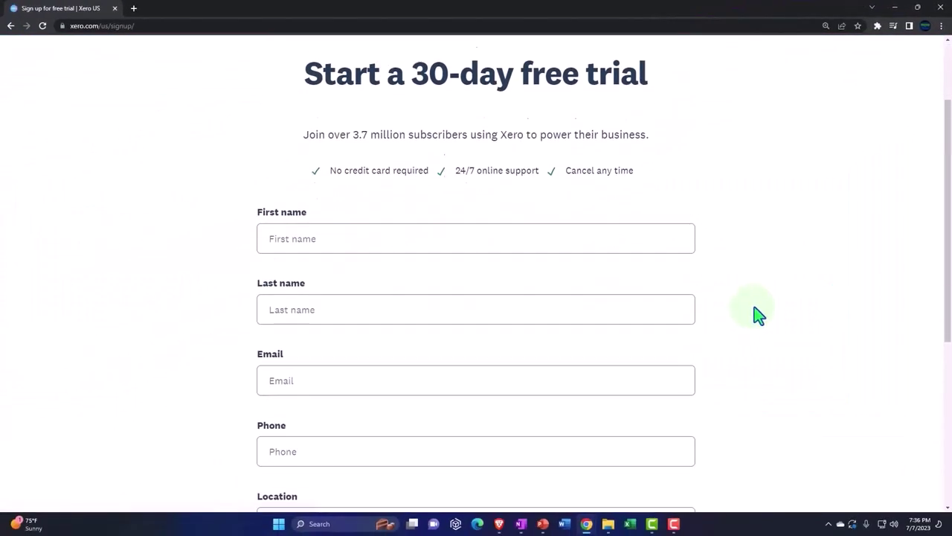
scroll(754, 307, down, 2)
scroll(754, 306, down, 1)
scroll(768, 308, down, 1)
scroll(778, 301, down, 2)
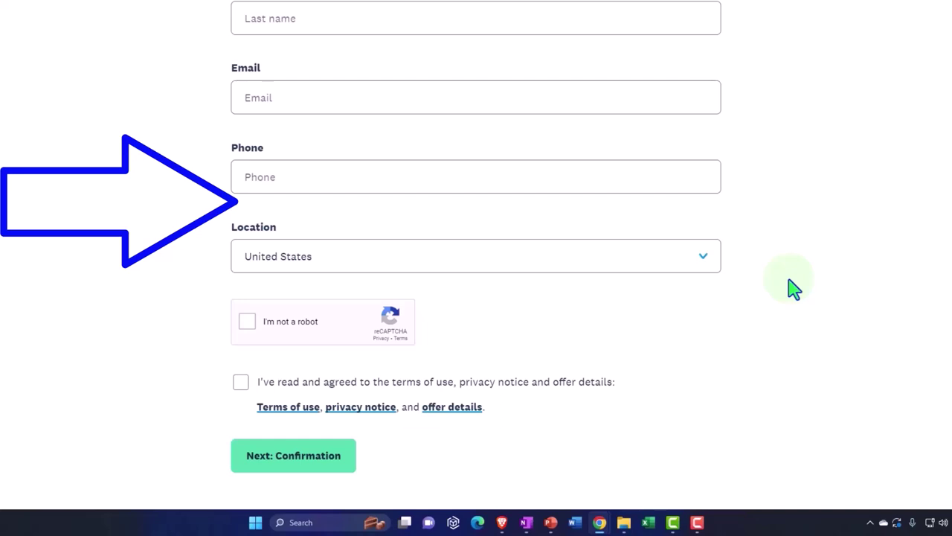
scroll(793, 288, up, 2)
scroll(793, 288, up, 3)
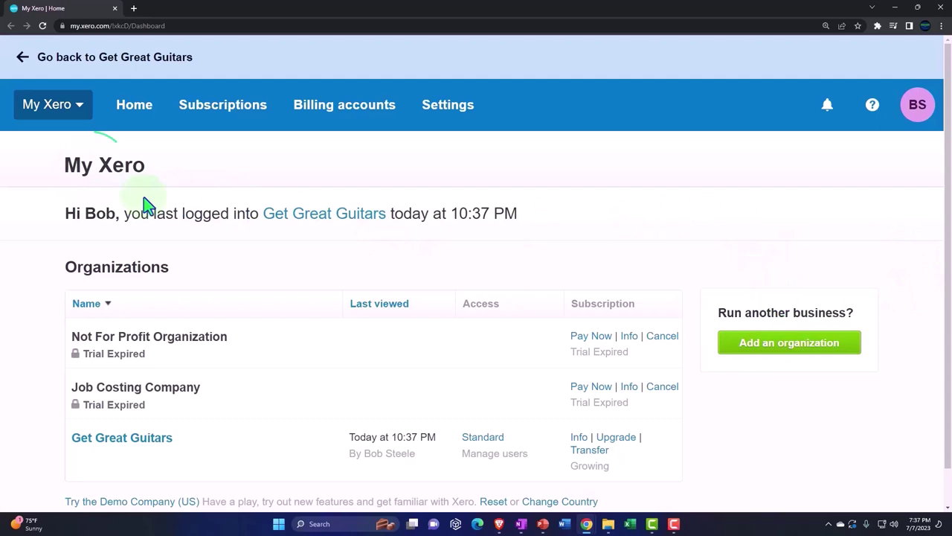
Step: Log in to My Xero and scroll to the Organizations list with the Demo Company option
click(37, 185)
scroll(47, 268, down, 1)
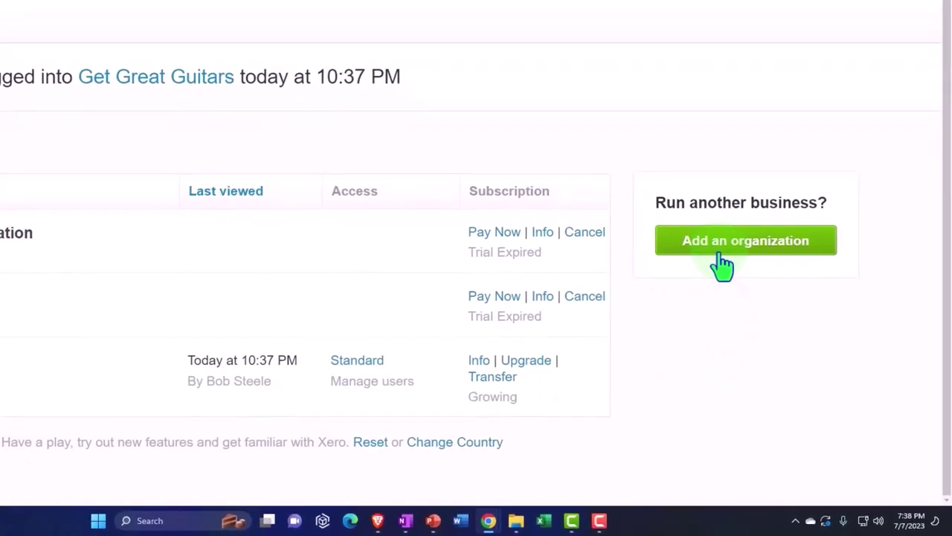
click(722, 265)
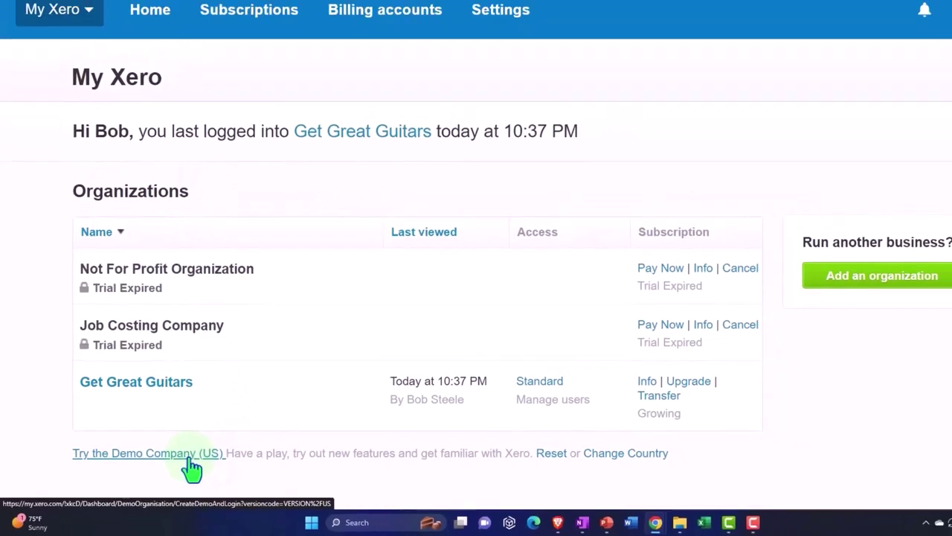
Step: Open the Demo Company (US) and expand its Accounting menu of reports
click(191, 458)
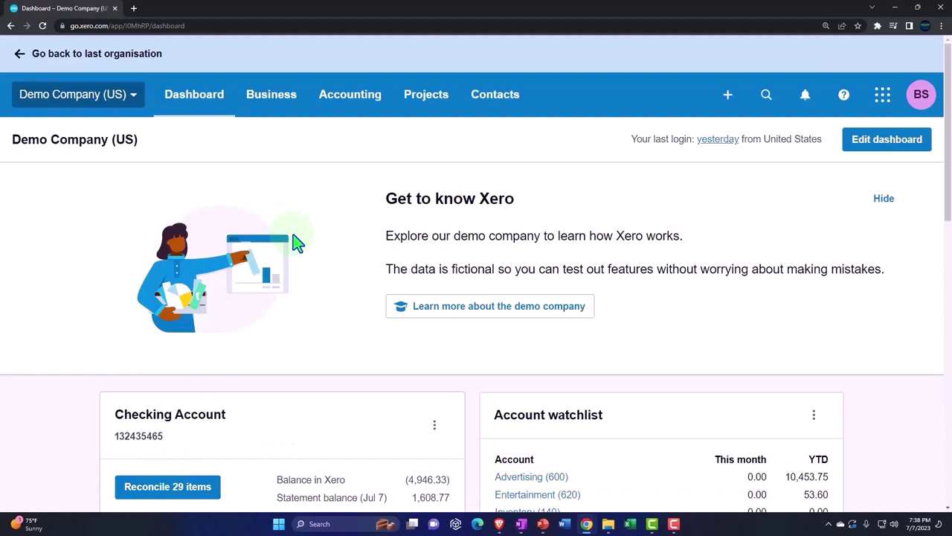
click(353, 108)
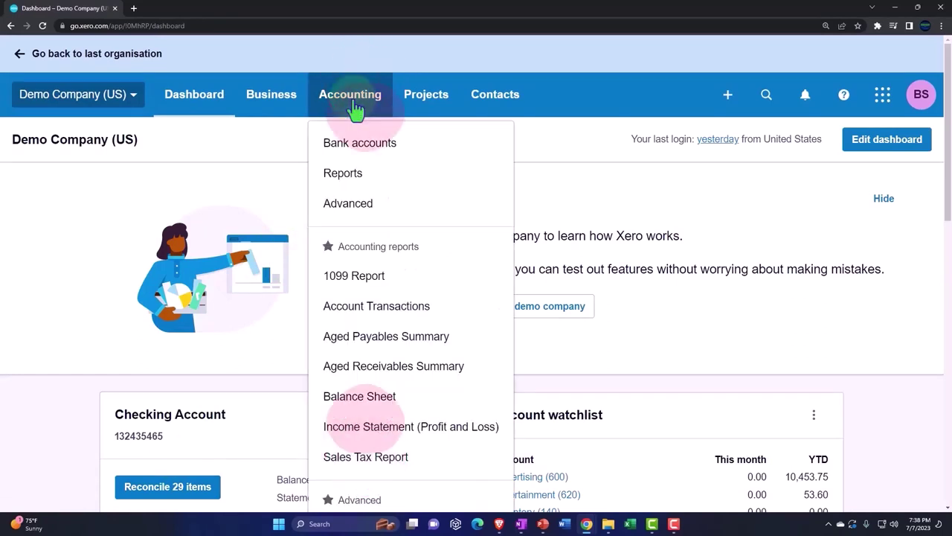
Step: Open the Balance Sheet report as of December 31, 2022 and review assets and liabilities
click(367, 398)
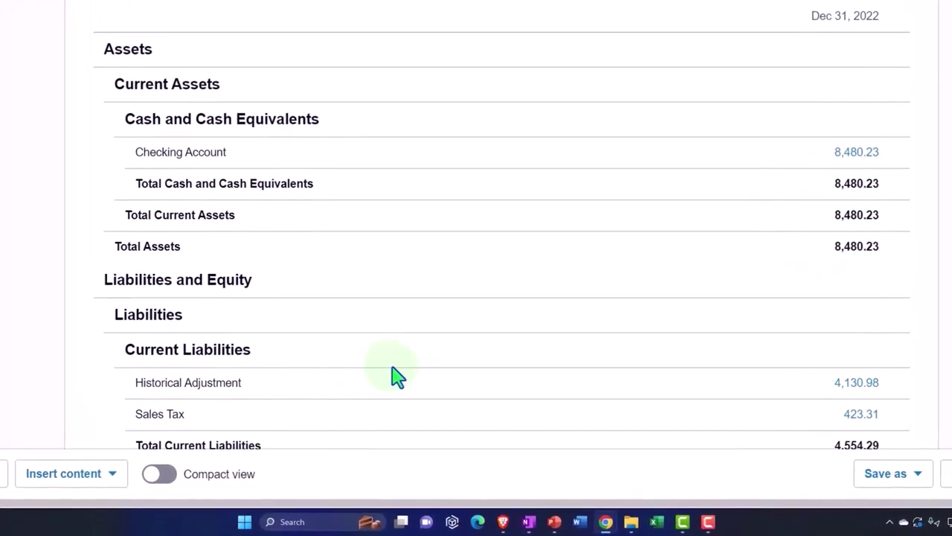
scroll(387, 378, down, 1)
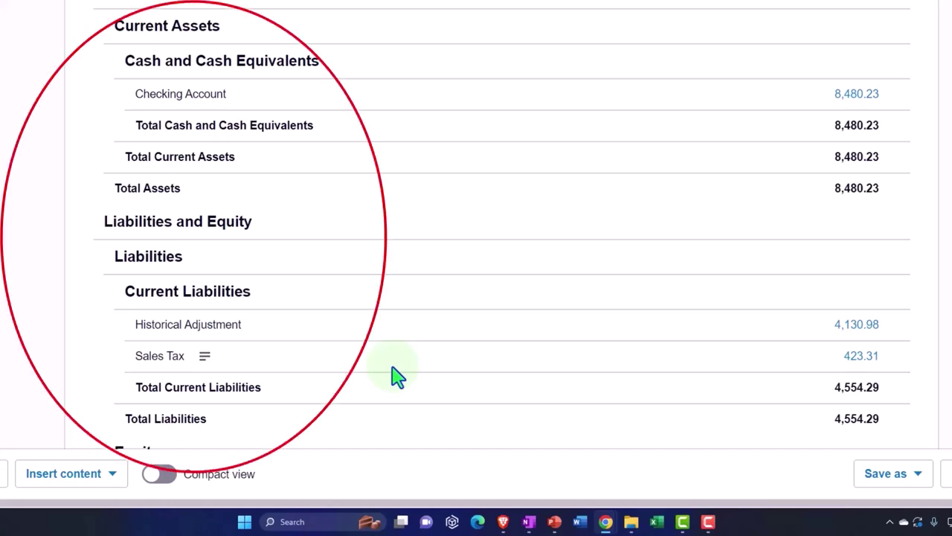
scroll(394, 376, up, 1)
scroll(394, 376, up, 3)
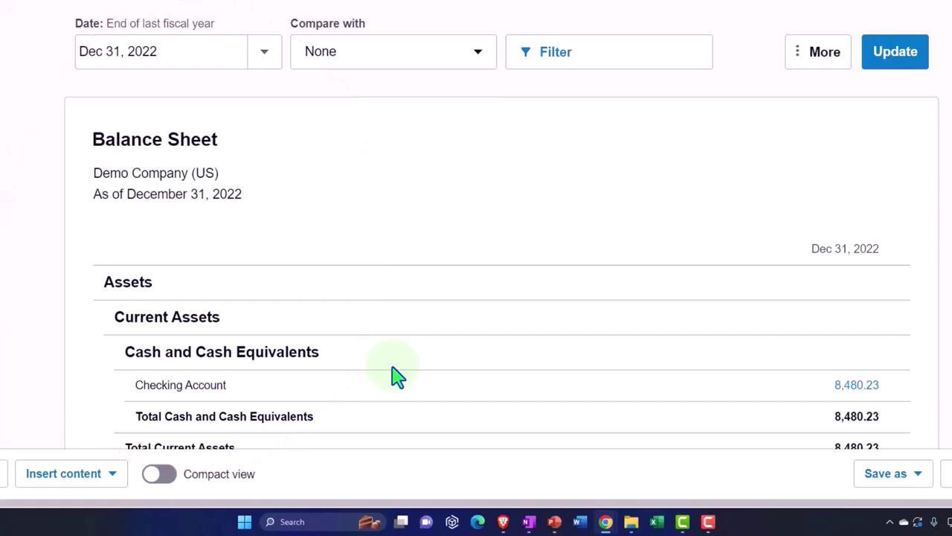